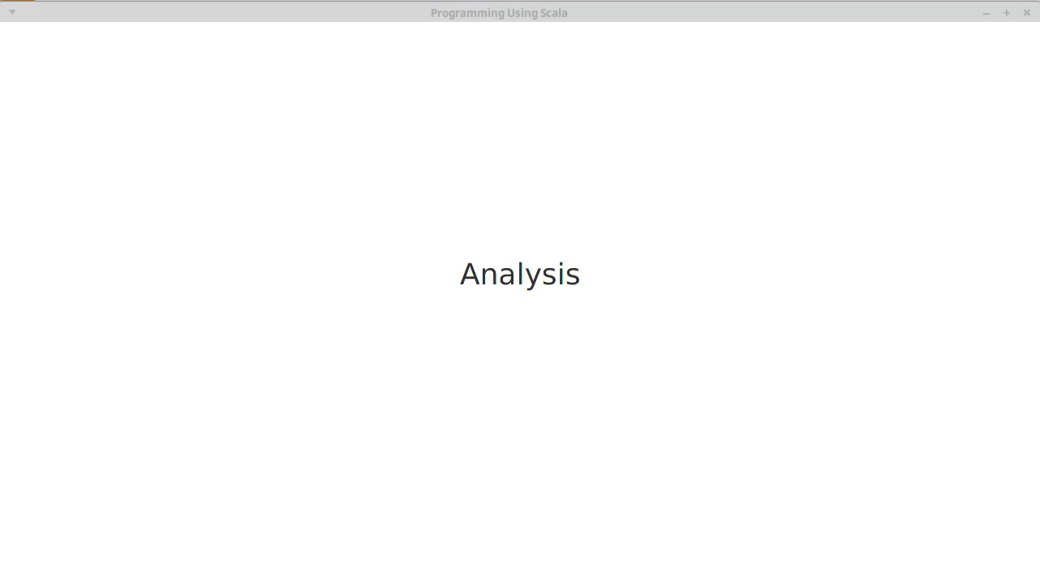
# Close the slide window, expand the UML shape library in the diagram editor and look through its shapes.
pyautogui.click(1027, 13)
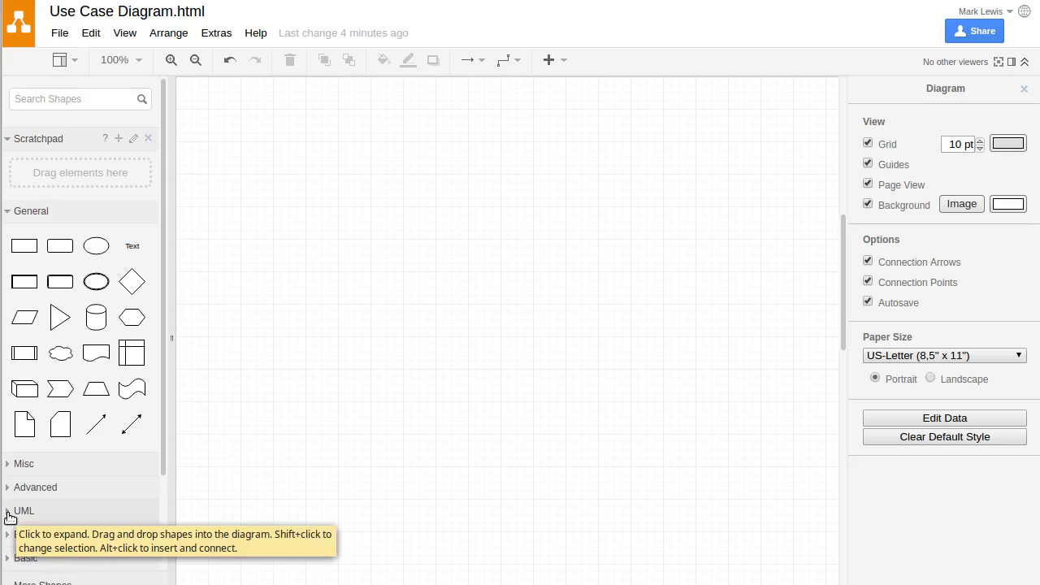
pyautogui.click(10, 518)
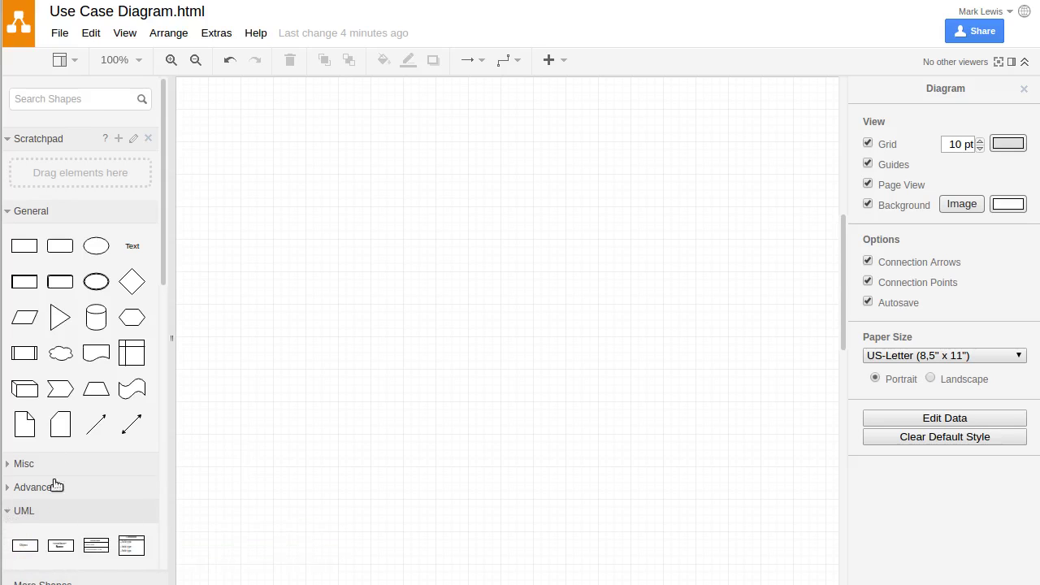
pyautogui.scroll(-3, 133, 325)
pyautogui.scroll(-9, 133, 336)
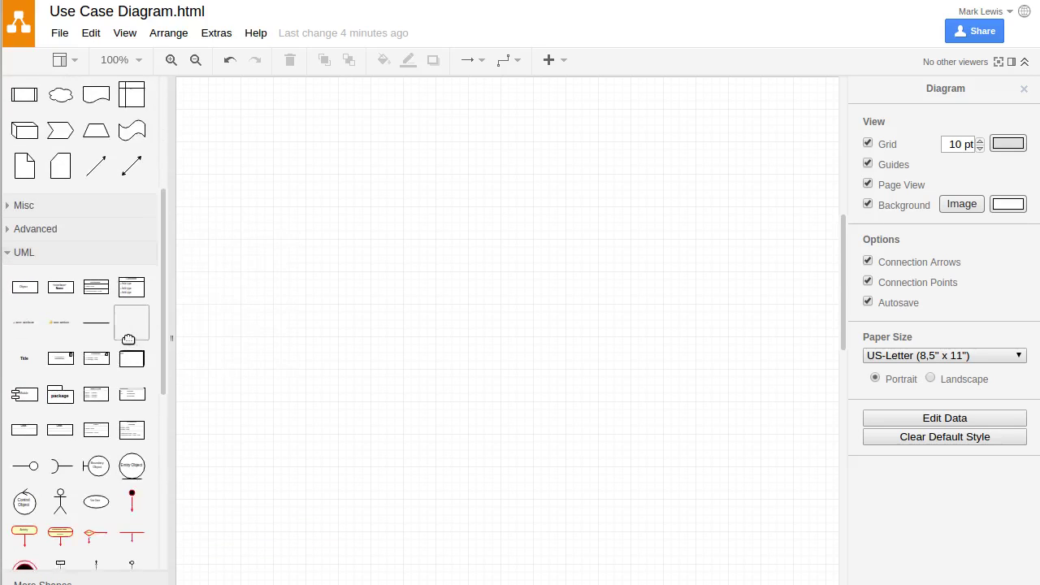
pyautogui.scroll(-1, 100, 476)
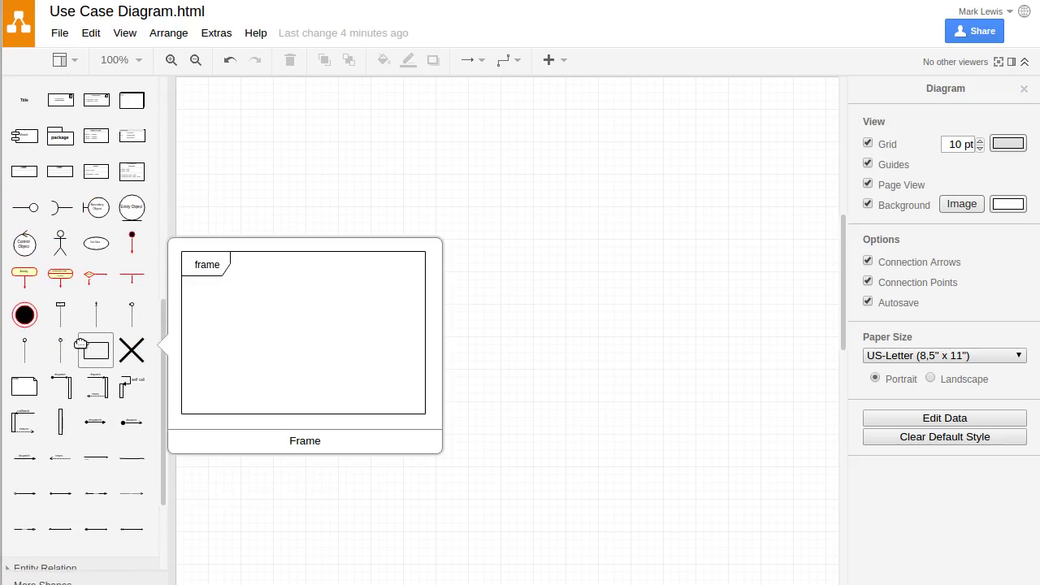
pyautogui.scroll(1, 96, 345)
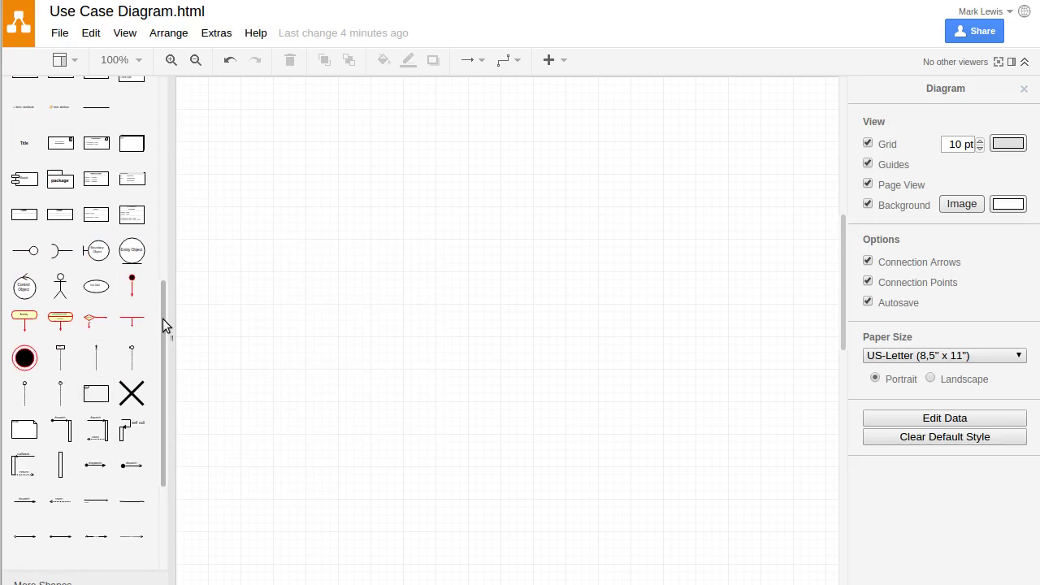
# Add a rectangle from the general shapes and enlarge it into a tall system boundary in the middle of the page.
pyautogui.moveTo(163, 319); pyautogui.dragTo(102, 176)
pyautogui.click(25, 208)
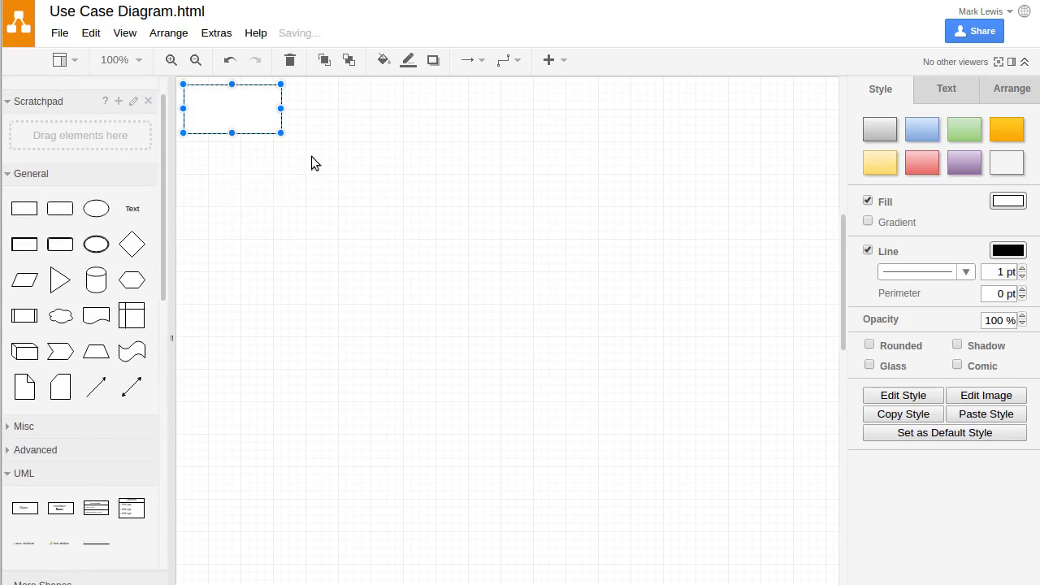
pyautogui.moveTo(249, 116); pyautogui.dragTo(552, 480)
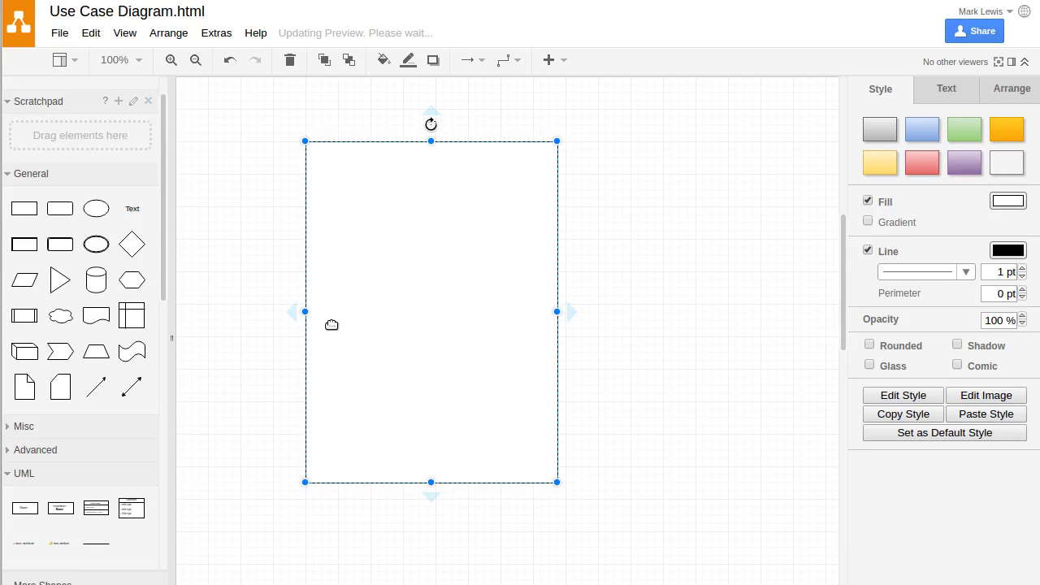
pyautogui.moveTo(307, 312); pyautogui.dragTo(330, 314)
# Place a UML actor outside the boundary, beside its left edge, and label it "Customer".
pyautogui.moveTo(162, 240); pyautogui.dragTo(158, 429)
pyautogui.moveTo(60, 294); pyautogui.dragTo(274, 251)
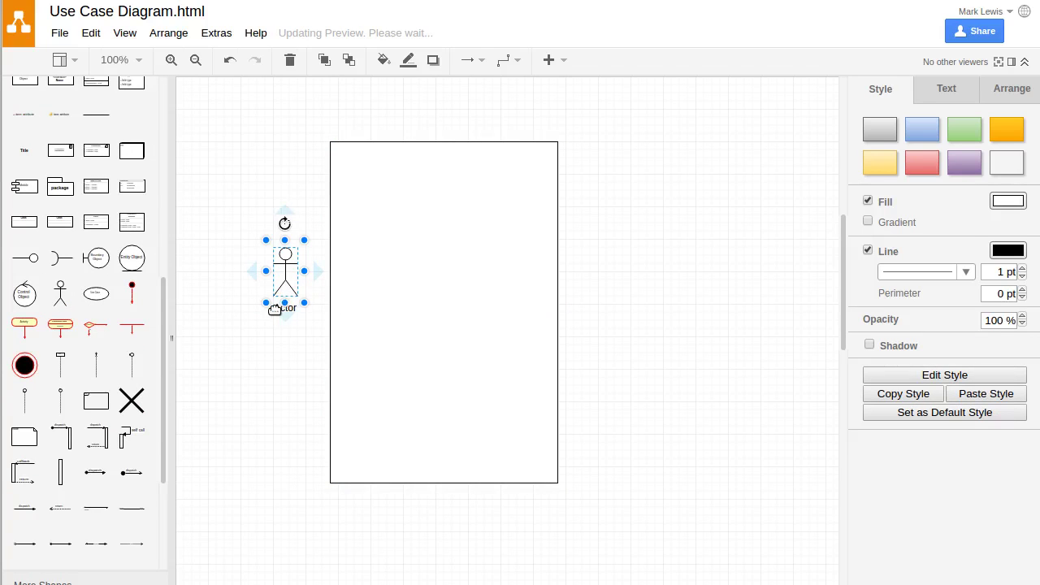
pyautogui.doubleClick(275, 308)
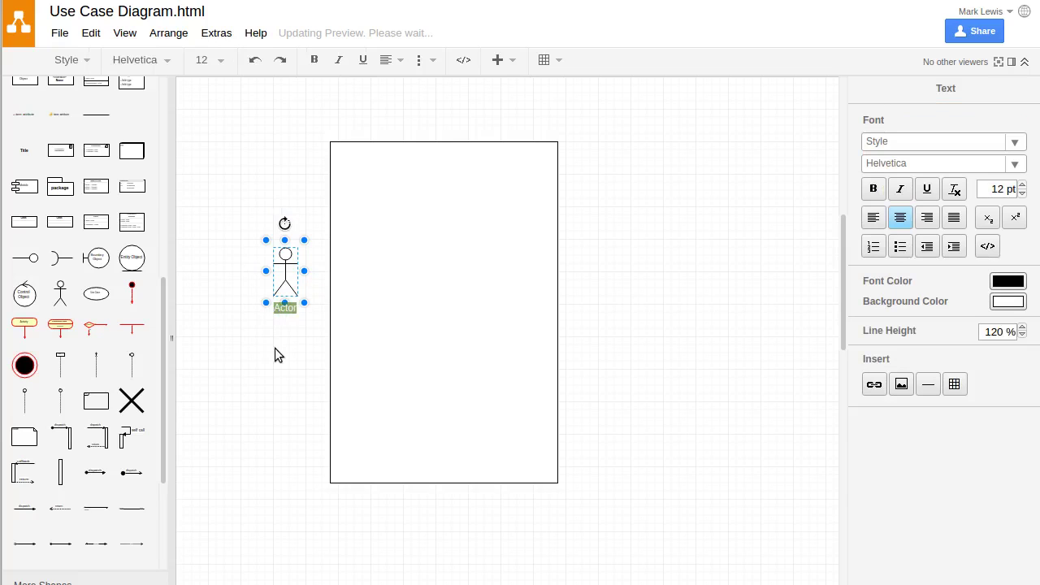
pyautogui.write('Customer')
pyautogui.click(275, 348)
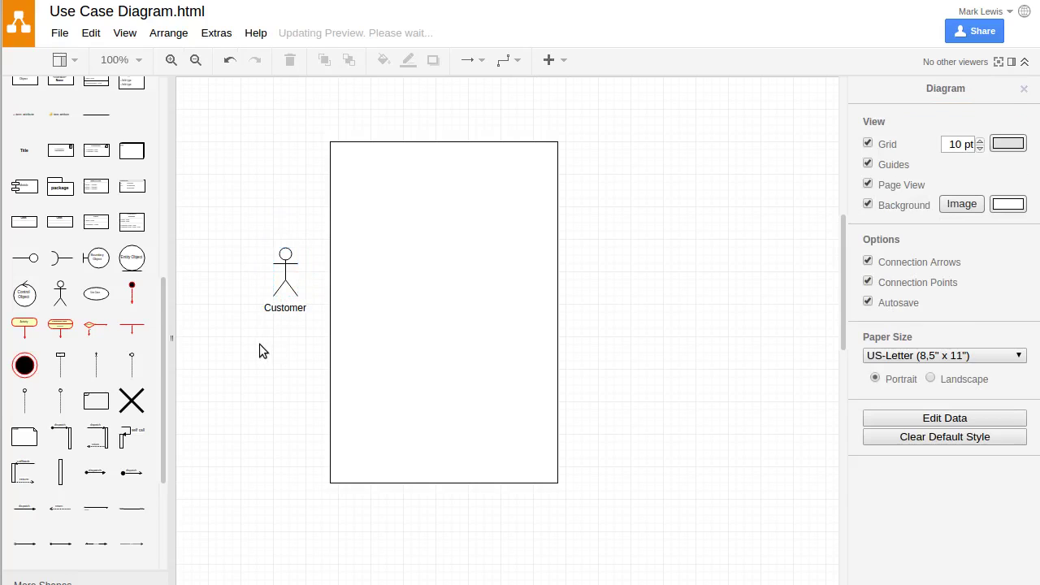
# Add a UML use case in the boundary's upper-left area, label it "Open Account" and shrink it to a nearly round ellipse.
pyautogui.moveTo(95, 292); pyautogui.dragTo(349, 153)
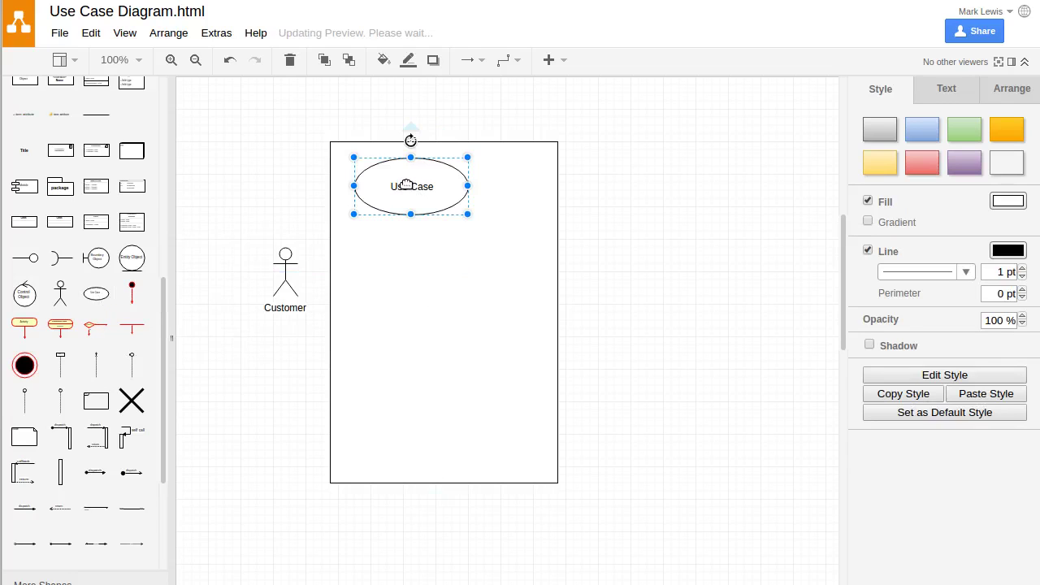
pyautogui.doubleClick(405, 184)
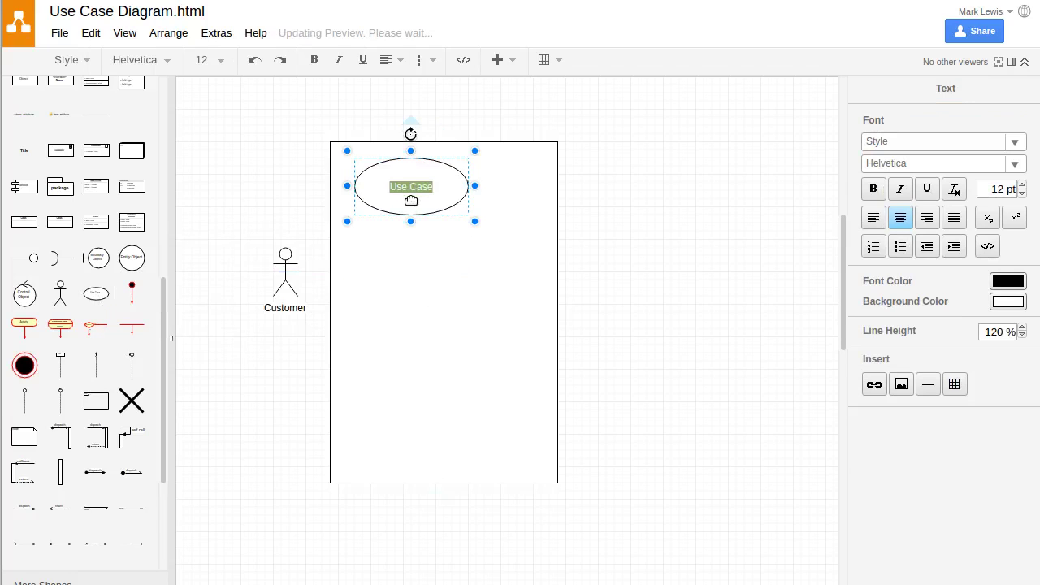
pyautogui.write('Open Account')
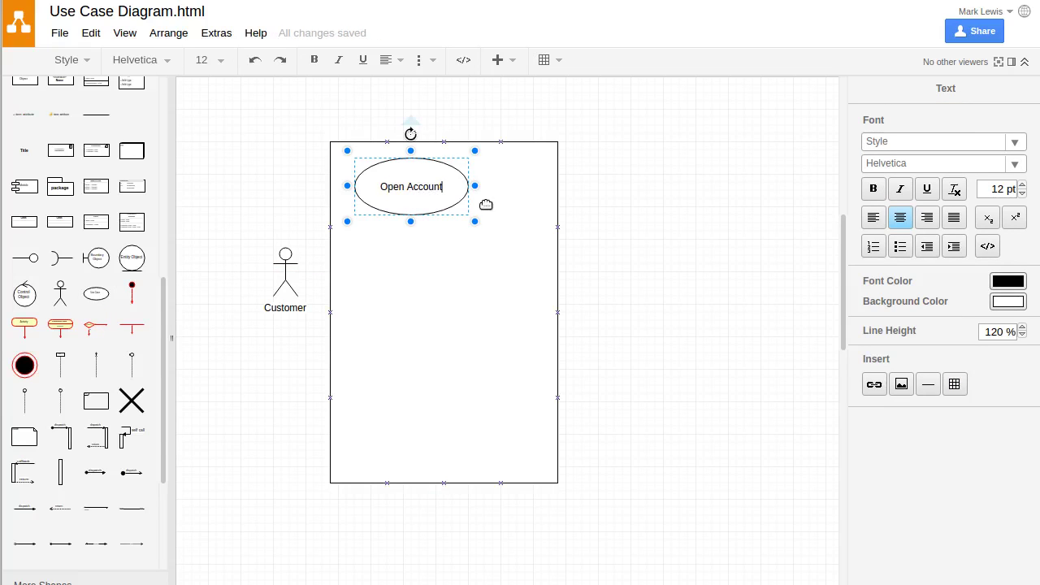
pyautogui.moveTo(473, 220); pyautogui.dragTo(417, 213)
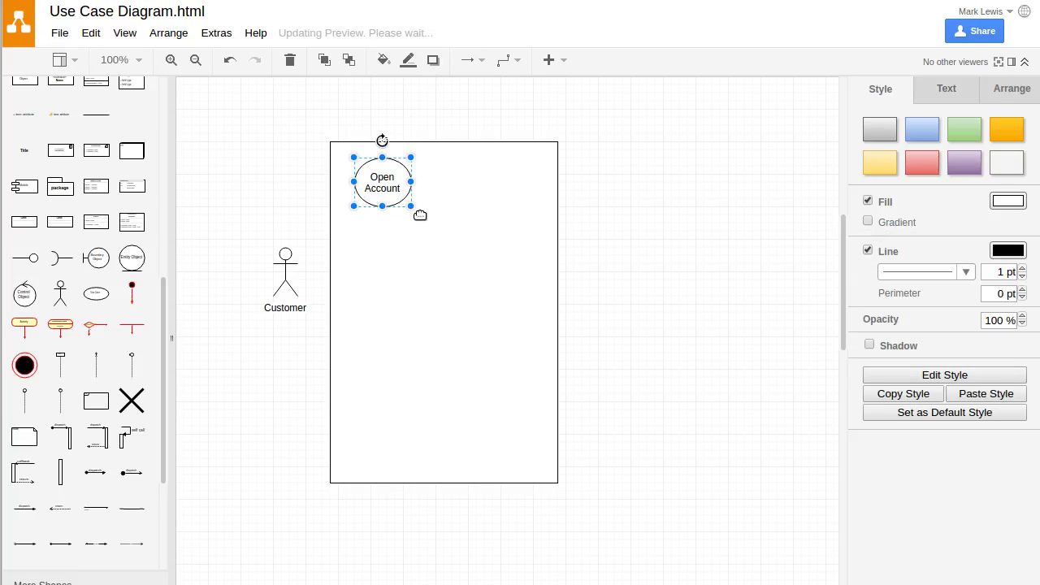
# Connect the Customer actor to the Open Account use case with a straight line that has no arrowhead.
pyautogui.moveTo(290, 263)
pyautogui.moveTo(299, 262); pyautogui.dragTo(350, 184)
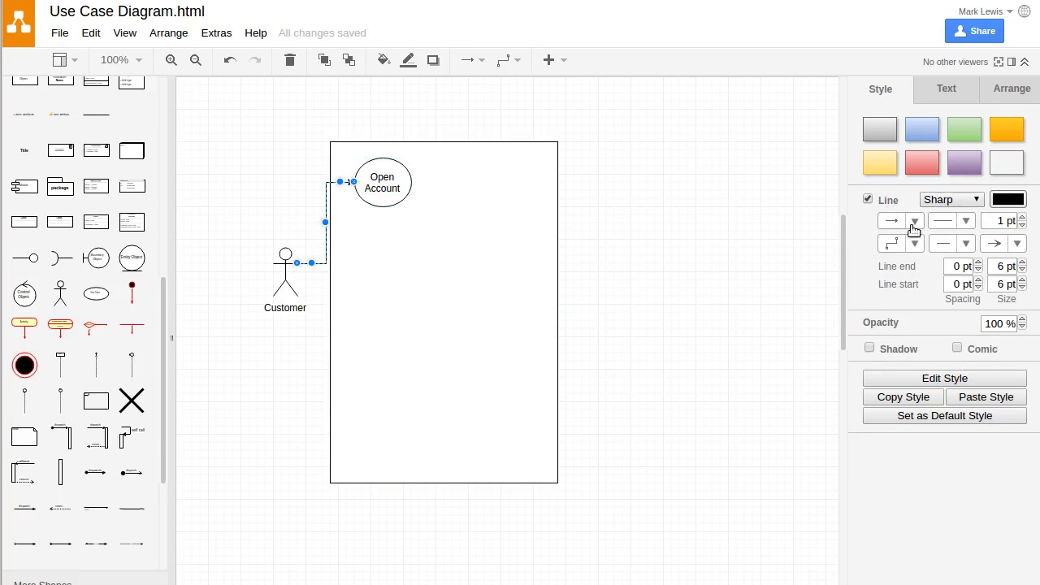
pyautogui.click(921, 248)
pyautogui.click(897, 267)
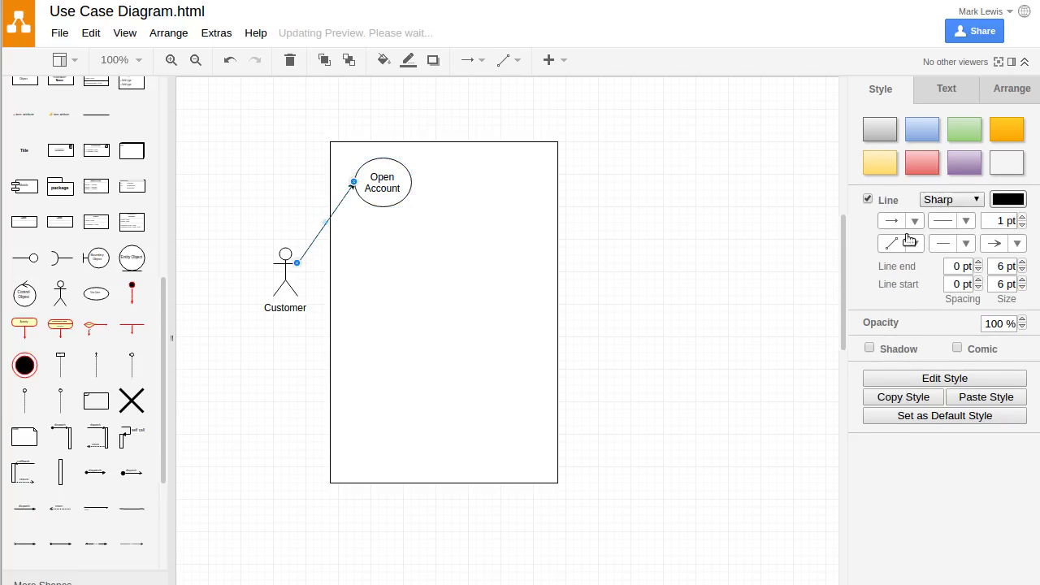
pyautogui.click(1017, 243)
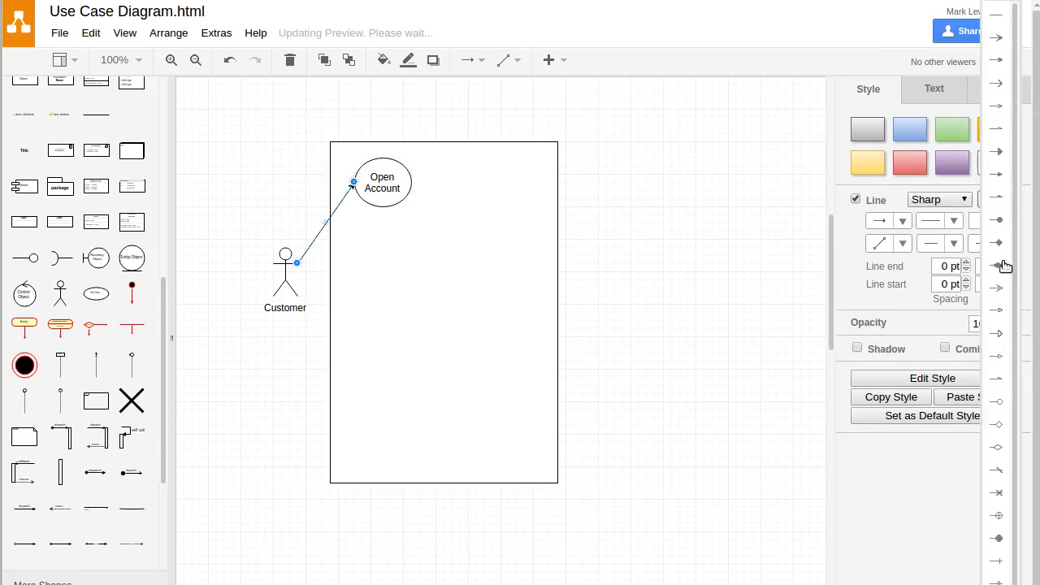
pyautogui.click(1008, 38)
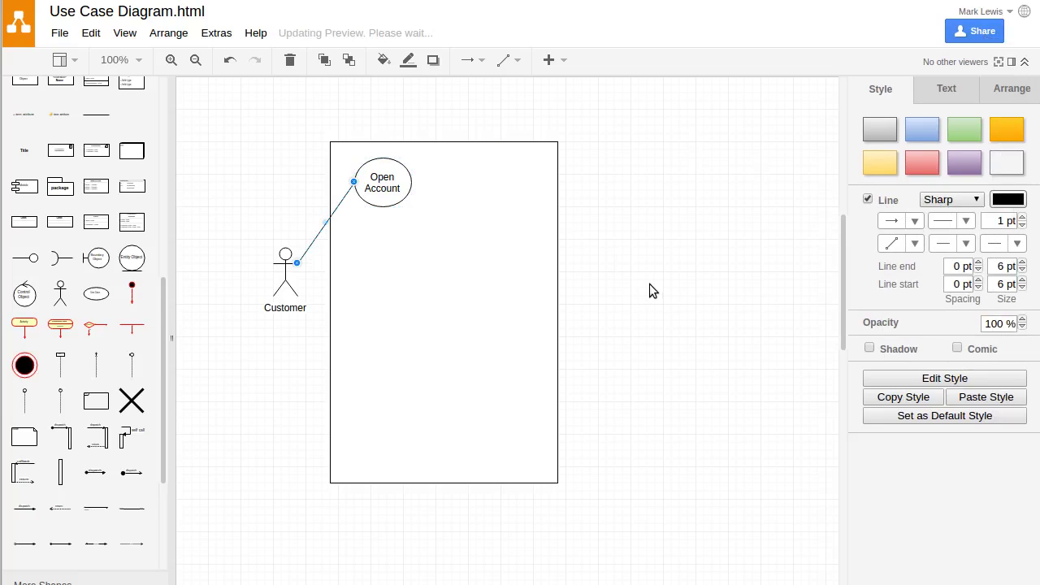
pyautogui.click(261, 317)
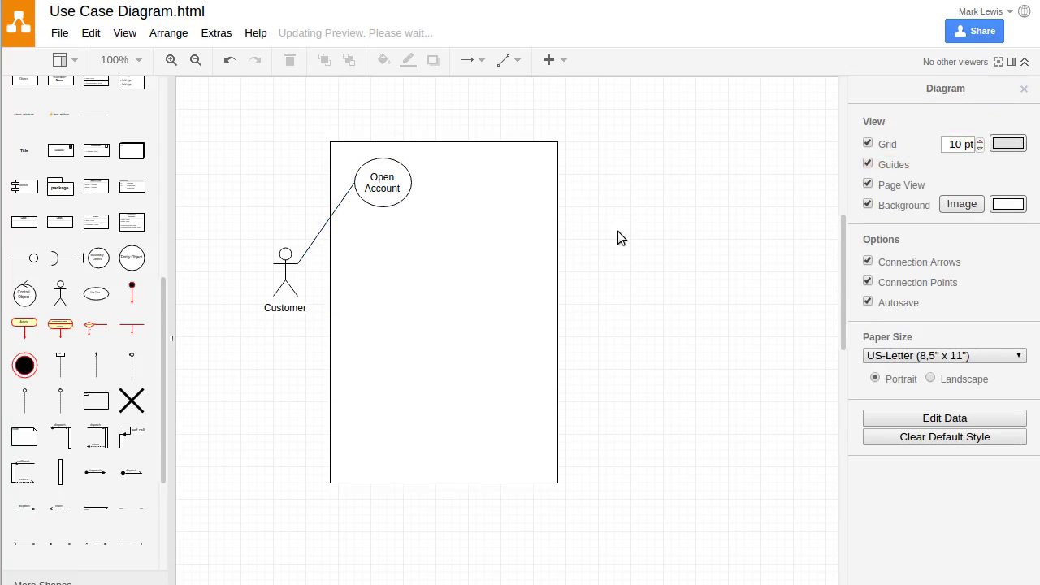
# Duplicate the Open Account use case, place the copy to its right inside the boundary and relabel it "Close Account".
pyautogui.click(409, 191)
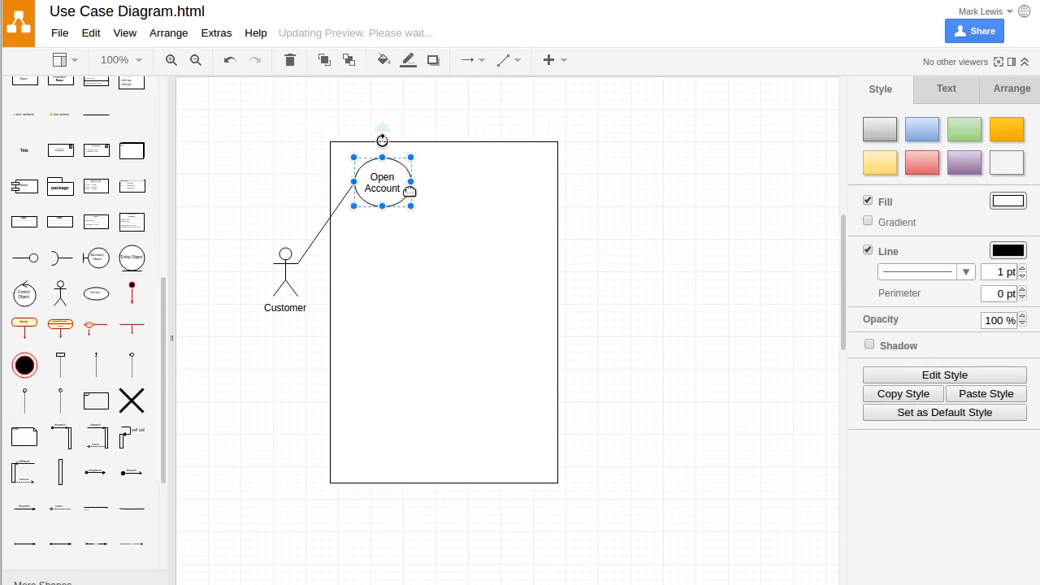
pyautogui.hotkey('ctrl', 'd')
pyautogui.moveTo(396, 193); pyautogui.dragTo(488, 211)
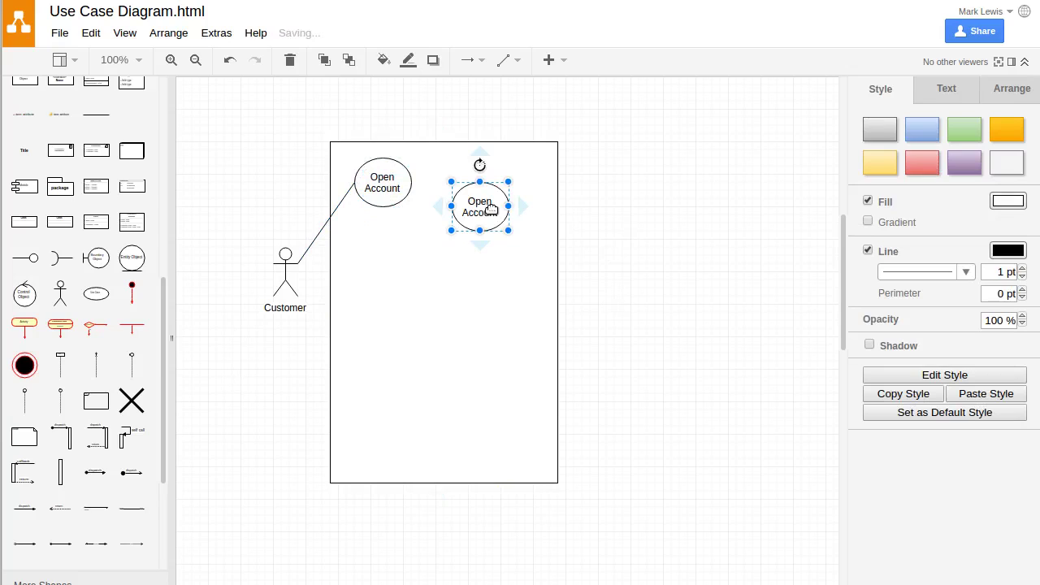
pyautogui.doubleClick(484, 203)
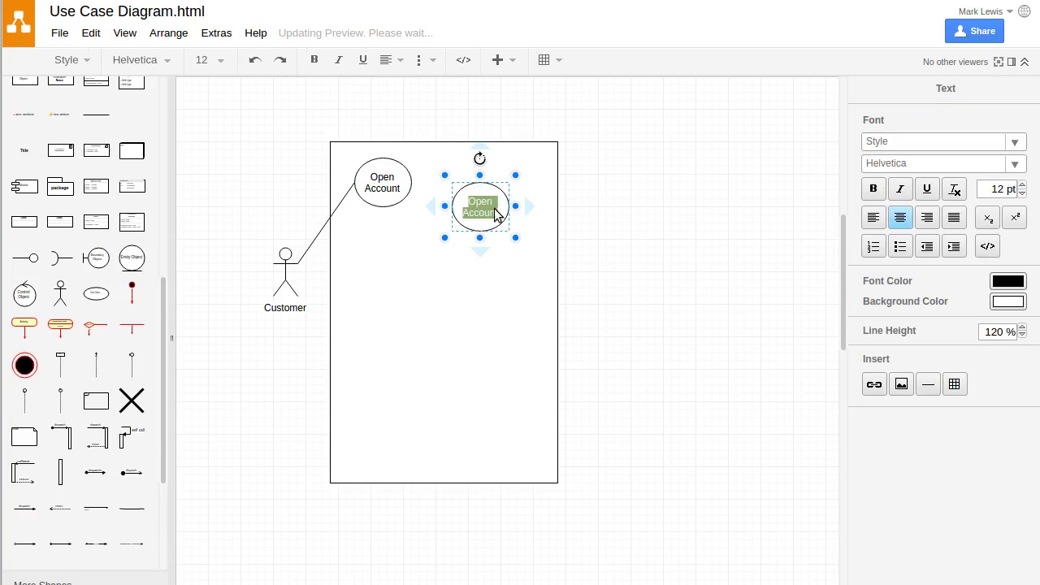
pyautogui.press('Left')
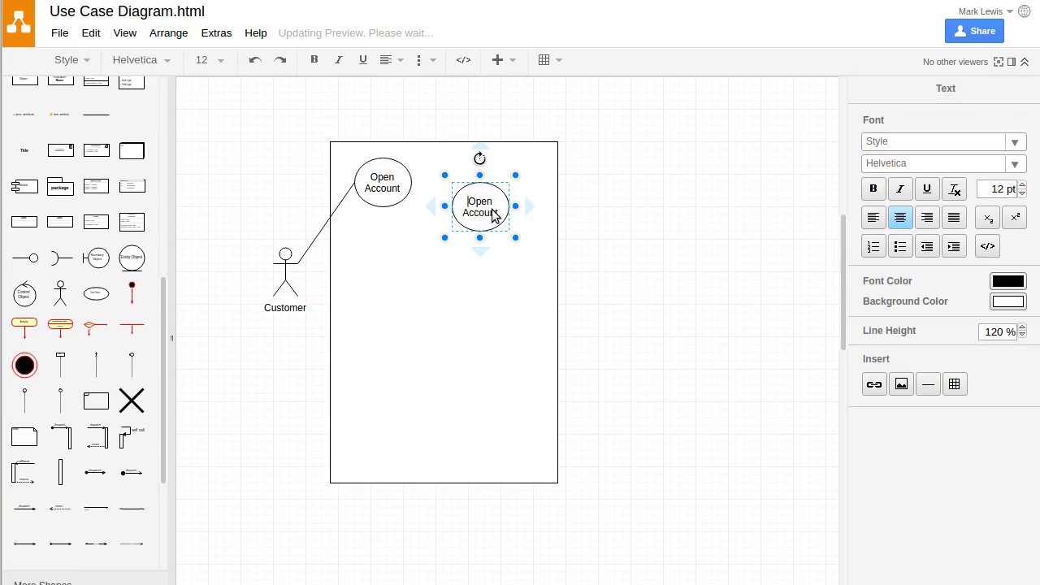
pyautogui.press('Delete')
pyautogui.press('Delete')
pyautogui.press('Delete')
pyautogui.press('Delete')
pyautogui.write('Close')
pyautogui.click(188, 242)
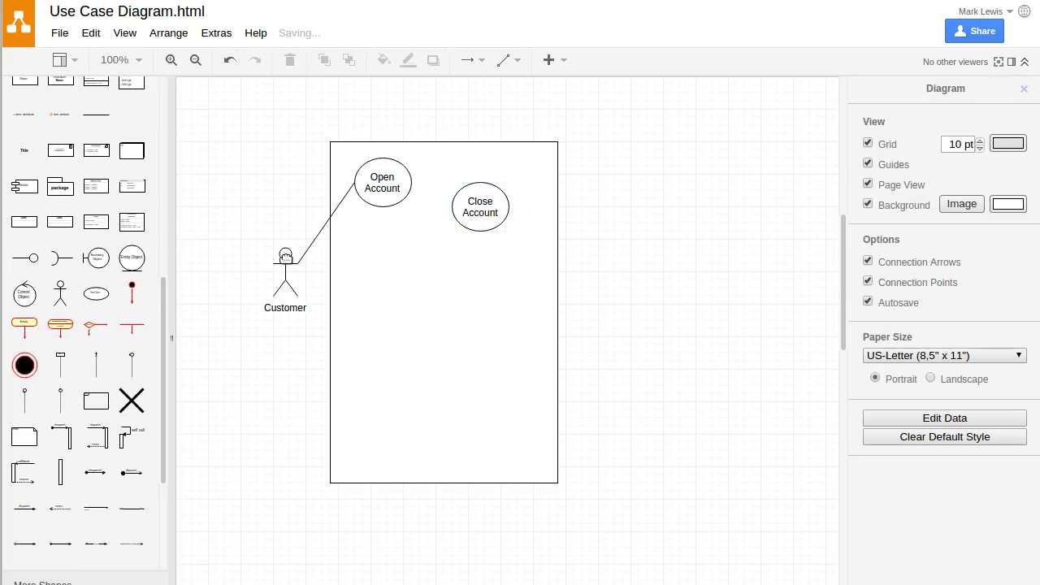
# Connect the Customer actor to the Close Account use case with a plain straight line, positioning that use case closer to Open Account.
pyautogui.moveTo(294, 268)
pyautogui.moveTo(298, 268); pyautogui.dragTo(462, 185)
pyautogui.click(650, 240)
pyautogui.click(620, 213)
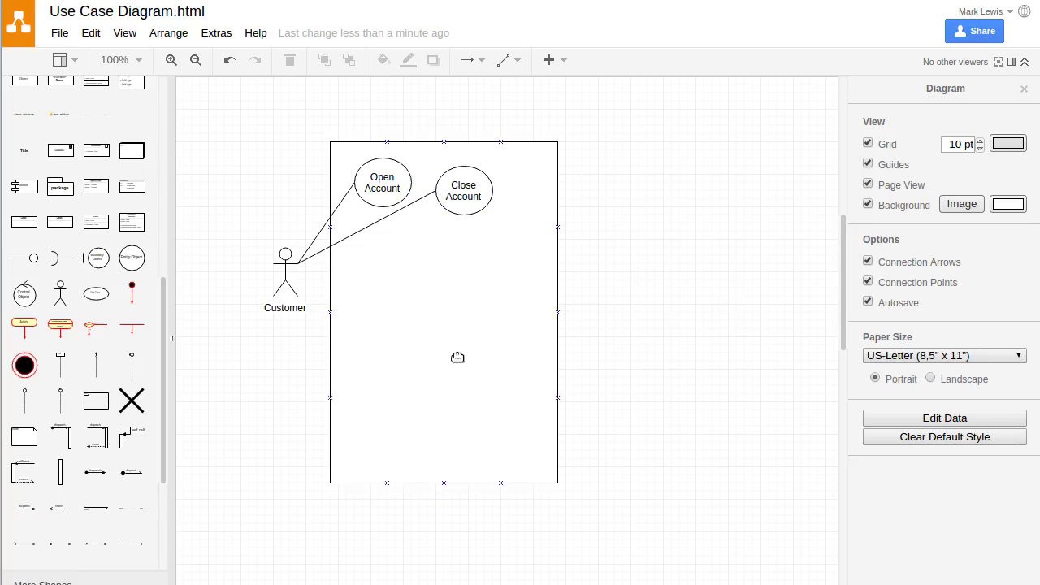
# Paste another use case copy, place it below Open Account and relabel it "Deposit".
pyautogui.hotkey('ctrl', 'v')
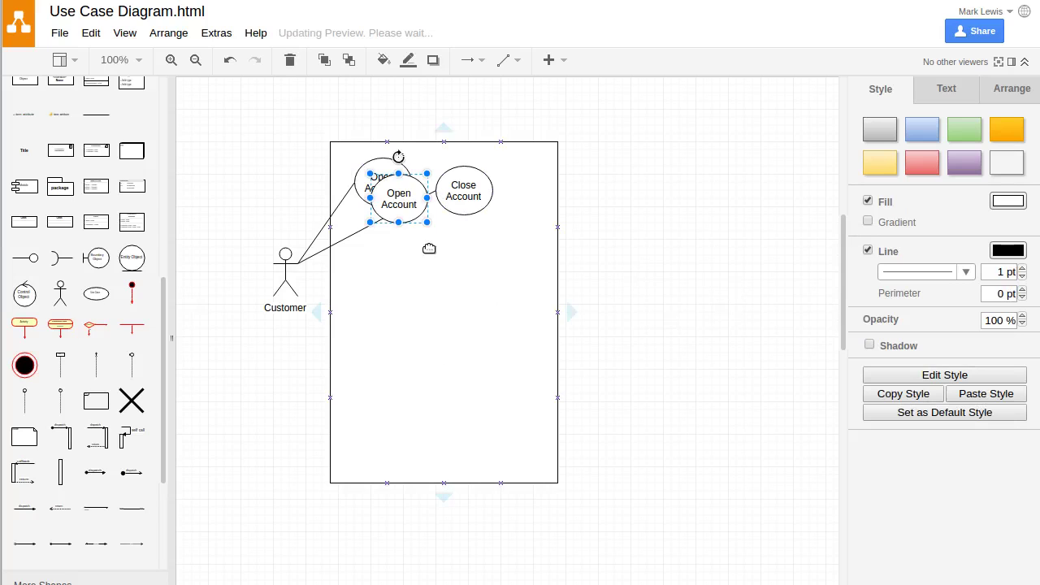
pyautogui.moveTo(402, 205); pyautogui.dragTo(403, 265)
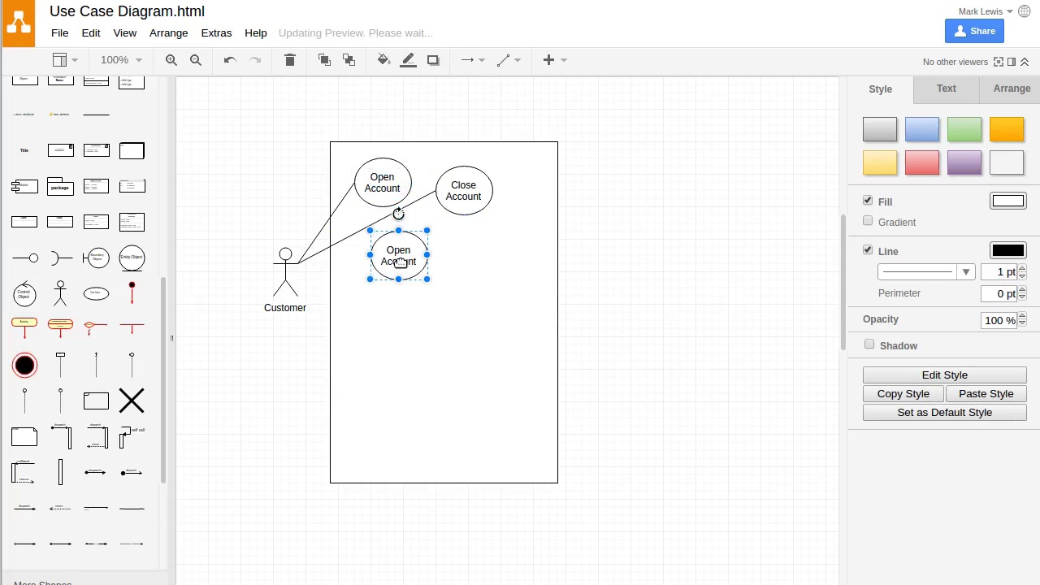
pyautogui.doubleClick(401, 263)
pyautogui.write('Deposit')
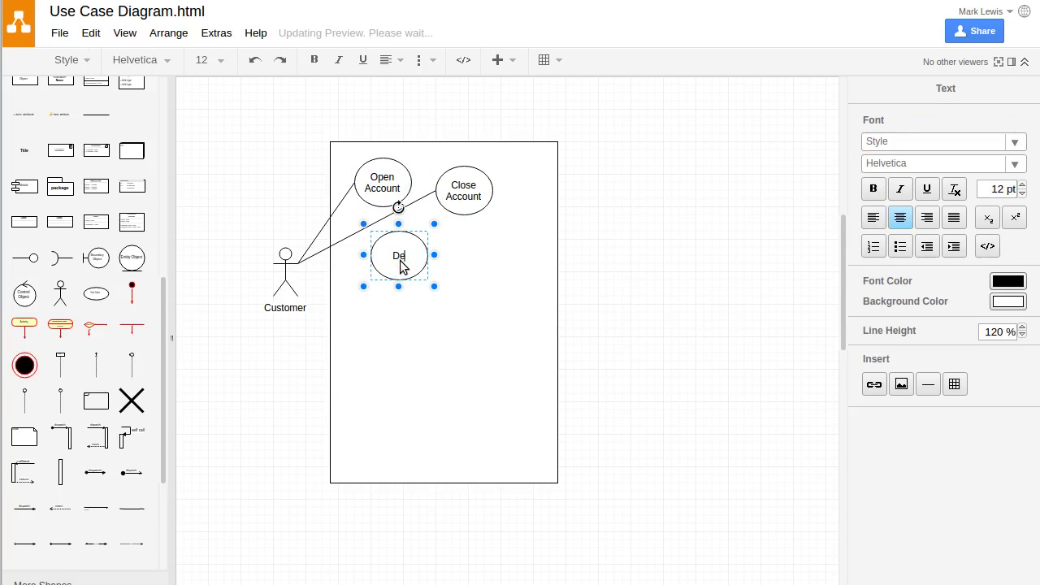
pyautogui.click(711, 332)
# Paste another use case copy, place it to the lower right of Deposit and relabel it "Withdrawal".
pyautogui.hotkey('ctrl', 'v')
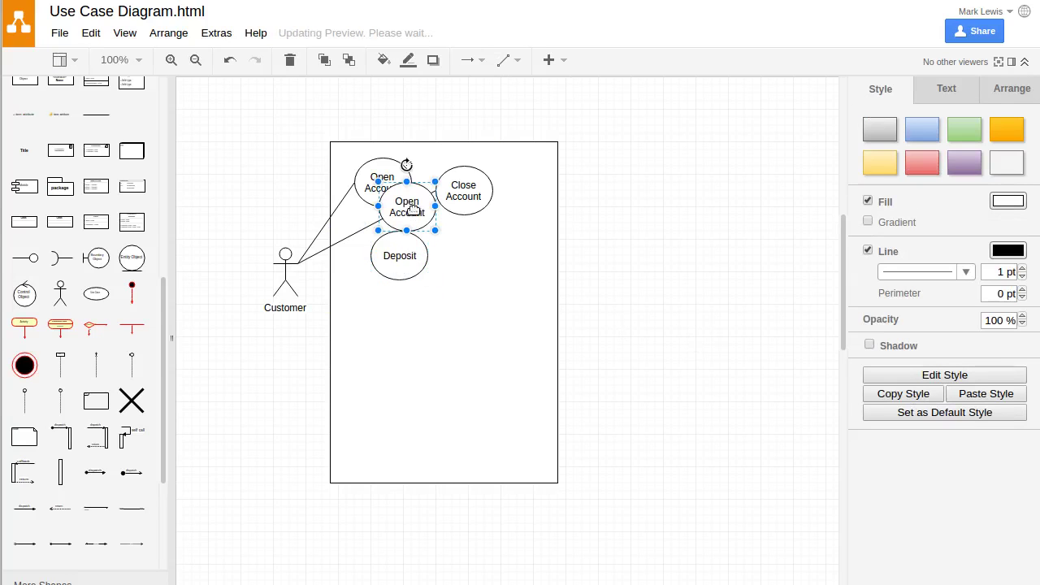
pyautogui.moveTo(412, 209); pyautogui.dragTo(486, 297)
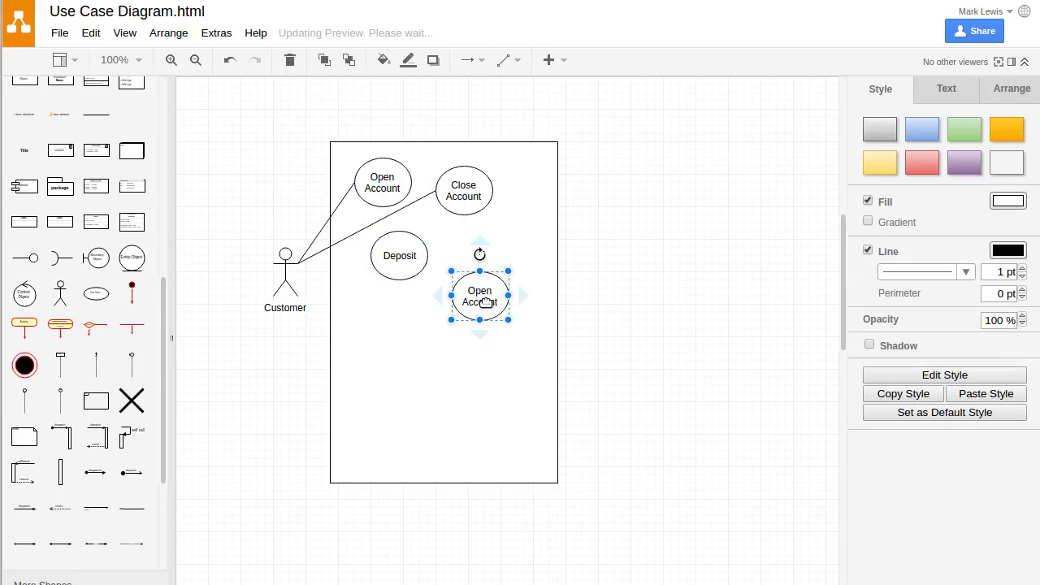
pyautogui.doubleClick(486, 303)
pyautogui.write('Withd')
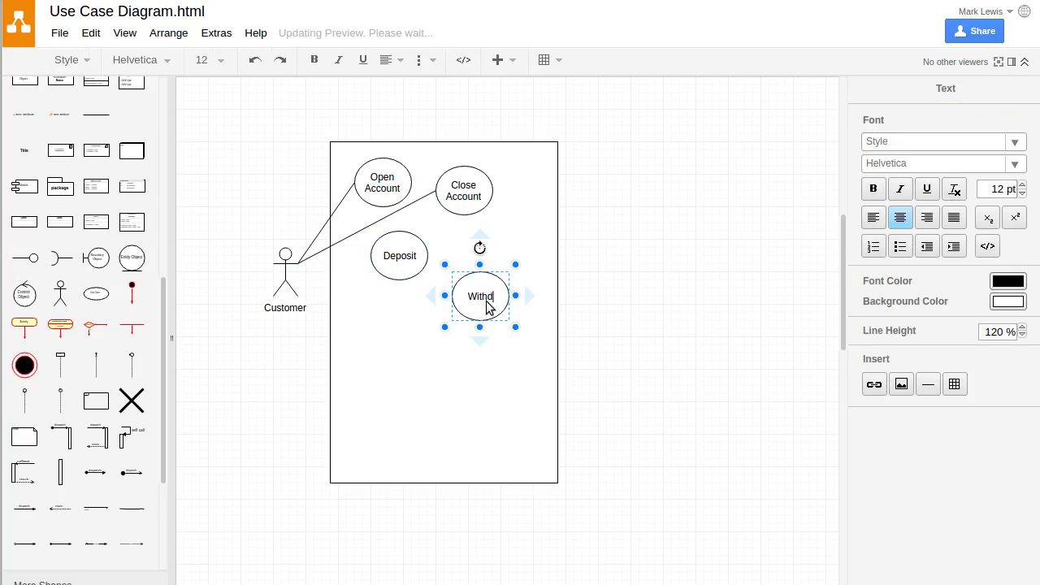
pyautogui.write('rawal')
pyautogui.press('Return')
pyautogui.click(668, 337)
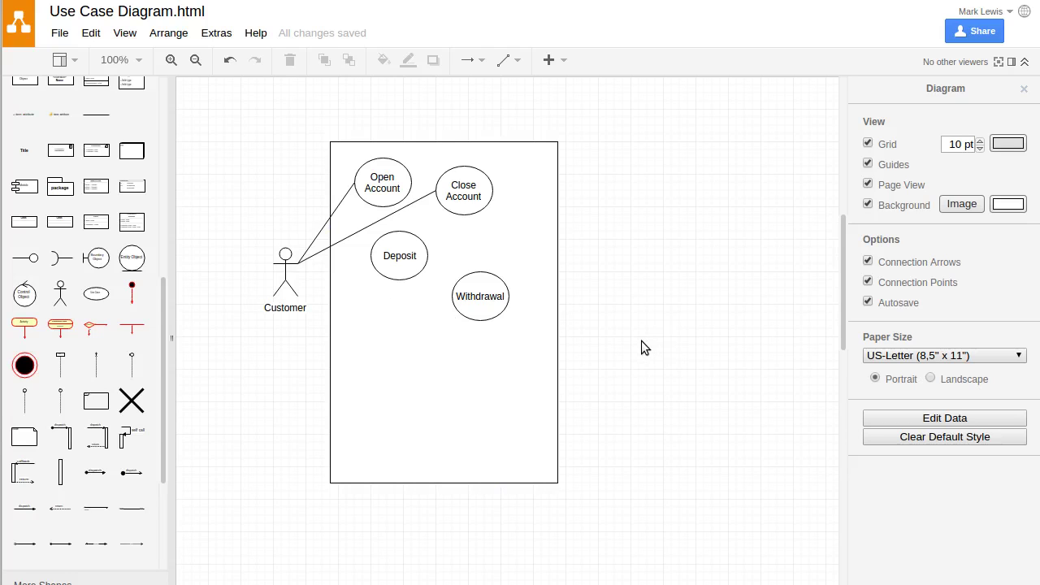
# Paste another use case copy, place it below Deposit inside the boundary and relabel it "Change Address".
pyautogui.hotkey('ctrl', 'v')
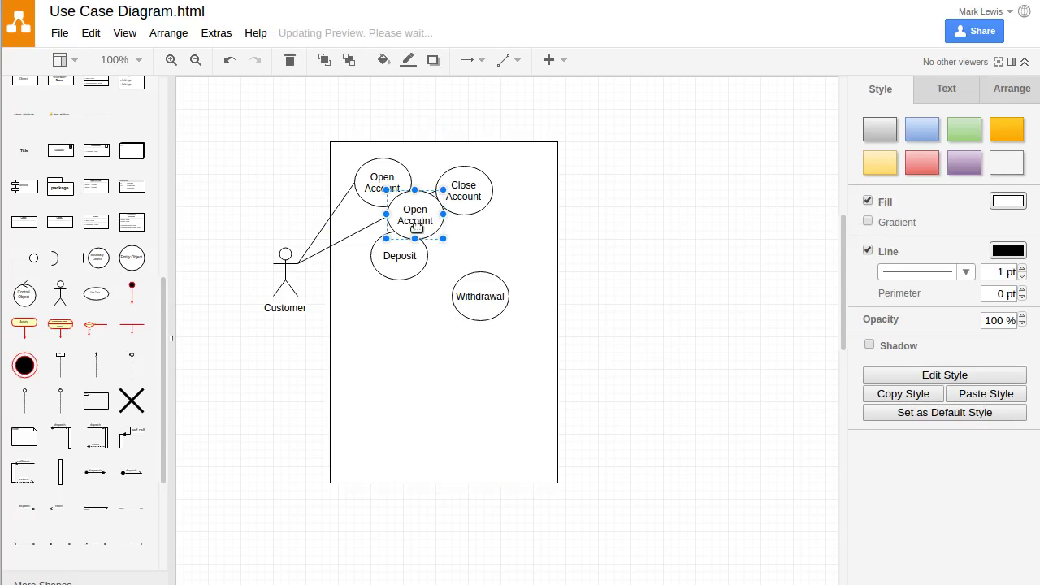
pyautogui.moveTo(420, 216); pyautogui.dragTo(416, 353)
pyautogui.doubleClick(416, 358)
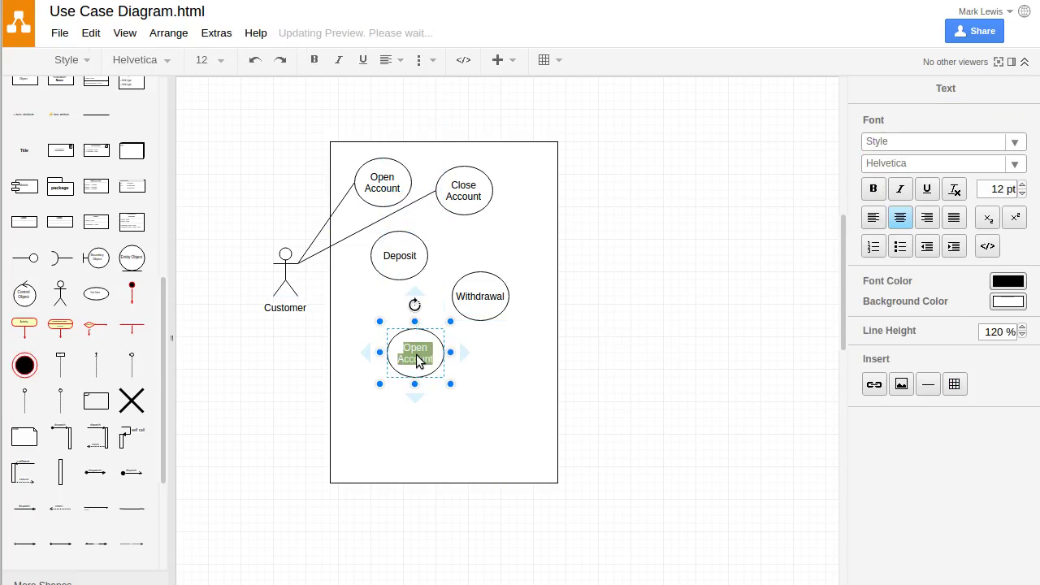
pyautogui.write('Change C')
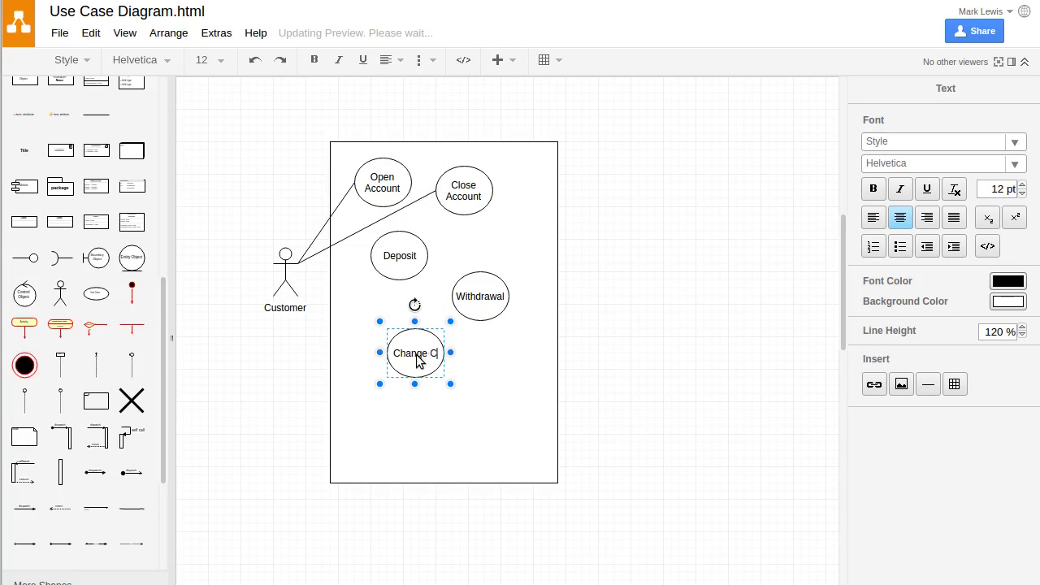
pyautogui.press('BackSpace')
pyautogui.write('Address')
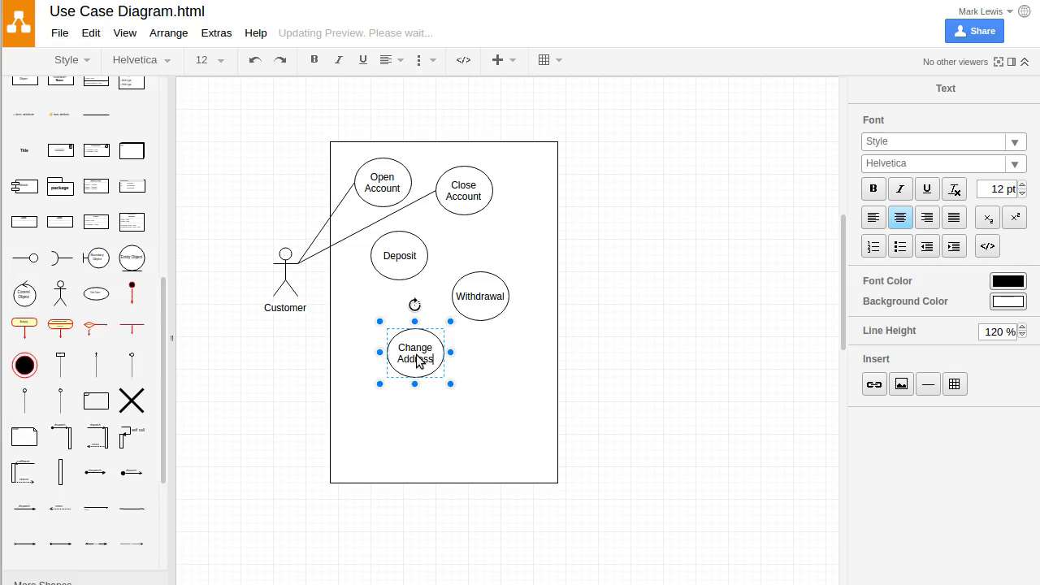
pyautogui.click(624, 360)
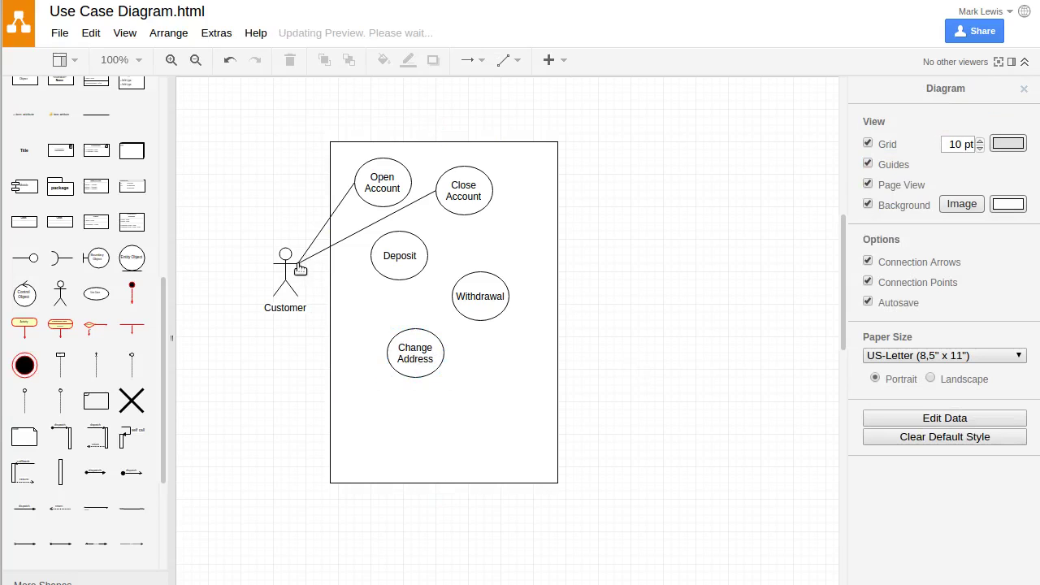
# Connect the Customer actor to the Deposit and Withdrawal use cases with plain straight lines.
pyautogui.moveTo(300, 268); pyautogui.dragTo(372, 255)
pyautogui.click(260, 276)
pyautogui.moveTo(299, 268); pyautogui.dragTo(453, 296)
pyautogui.click(232, 293)
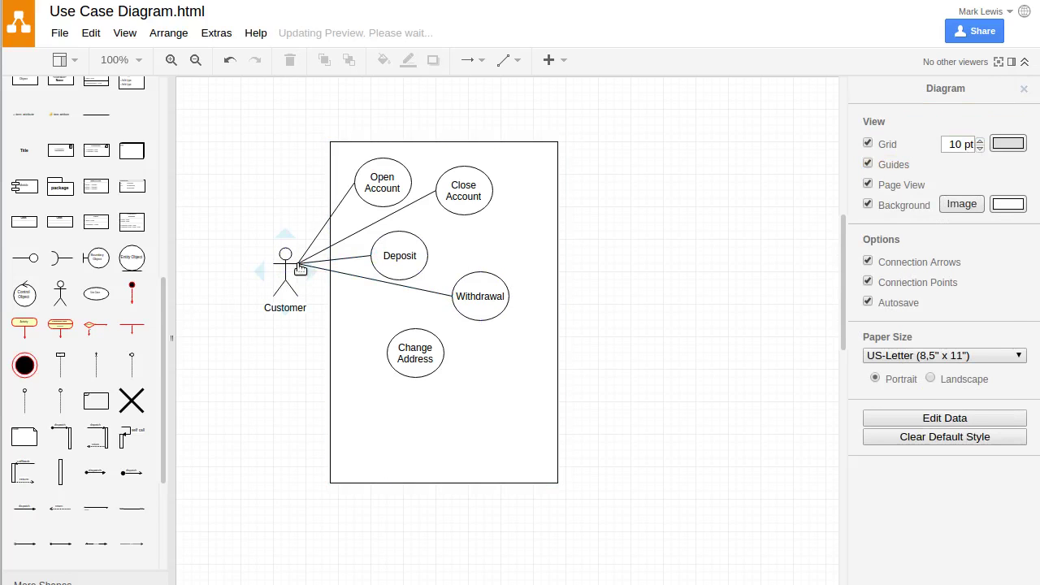
# Connect the Customer actor to the left edge of the Change Address use case with a plain straight line.
pyautogui.moveTo(300, 268); pyautogui.dragTo(387, 353)
pyautogui.hotkey('ctrl', 'z')
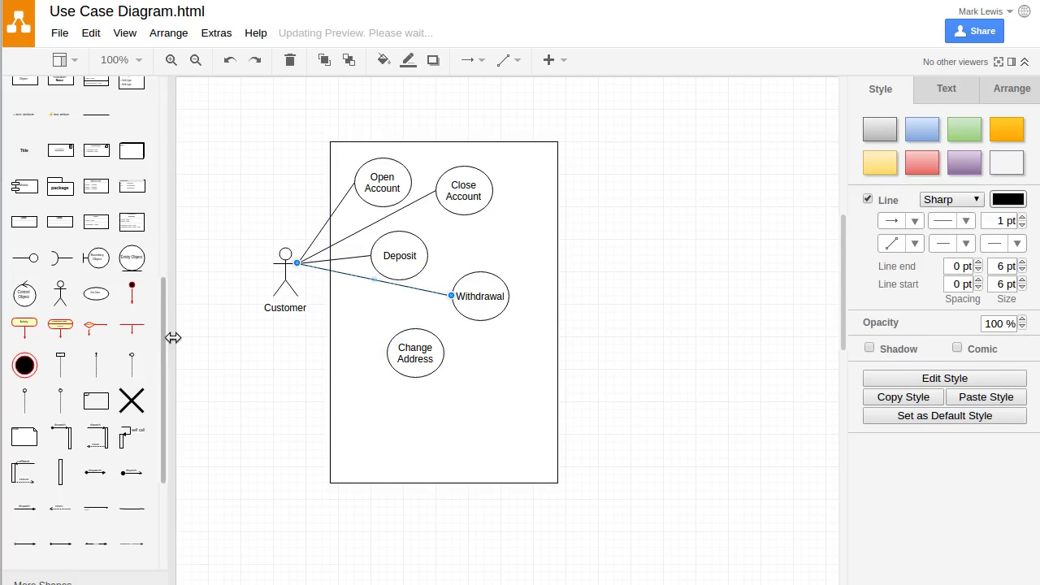
pyautogui.click(244, 291)
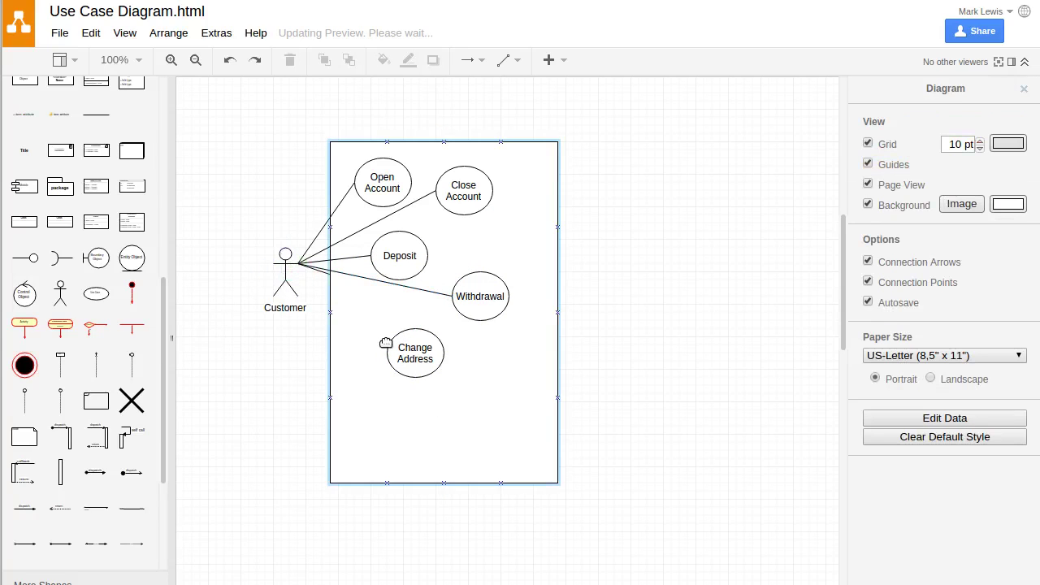
pyautogui.moveTo(386, 343); pyautogui.dragTo(387, 355)
pyautogui.click(226, 372)
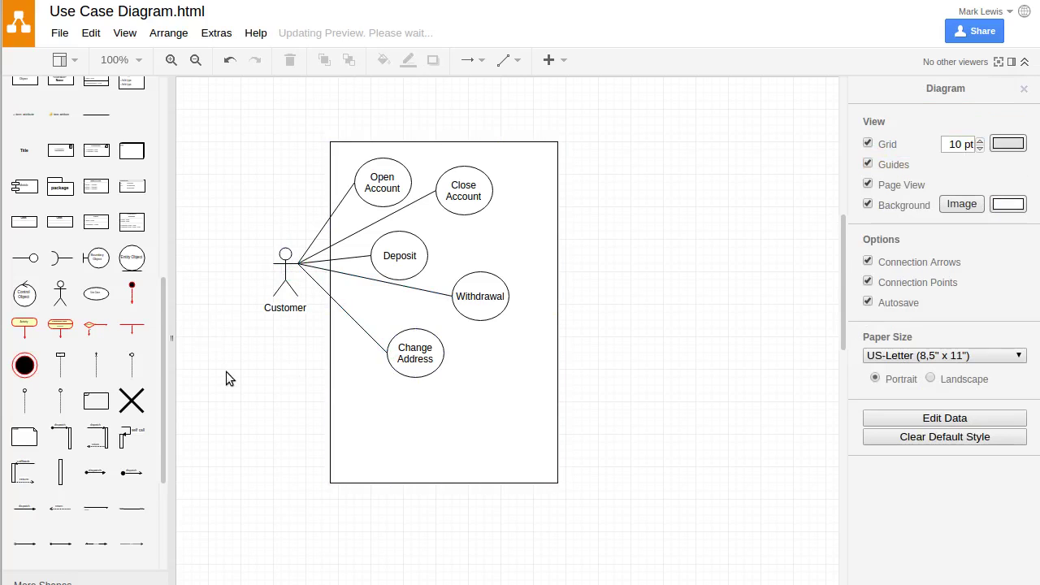
# Shorten the system boundary rectangle to end just below Change Address, and shift the Withdrawal use case slightly down.
pyautogui.click(436, 445)
pyautogui.click(445, 483)
pyautogui.moveTo(446, 478); pyautogui.dragTo(446, 393)
pyautogui.click(768, 402)
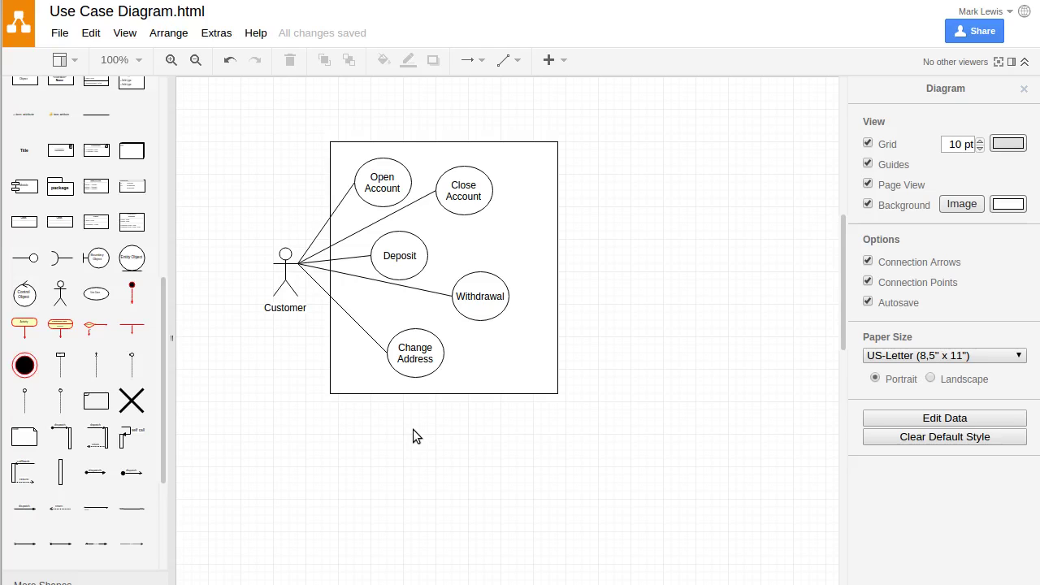
pyautogui.moveTo(477, 296); pyautogui.dragTo(478, 305)
pyautogui.click(585, 312)
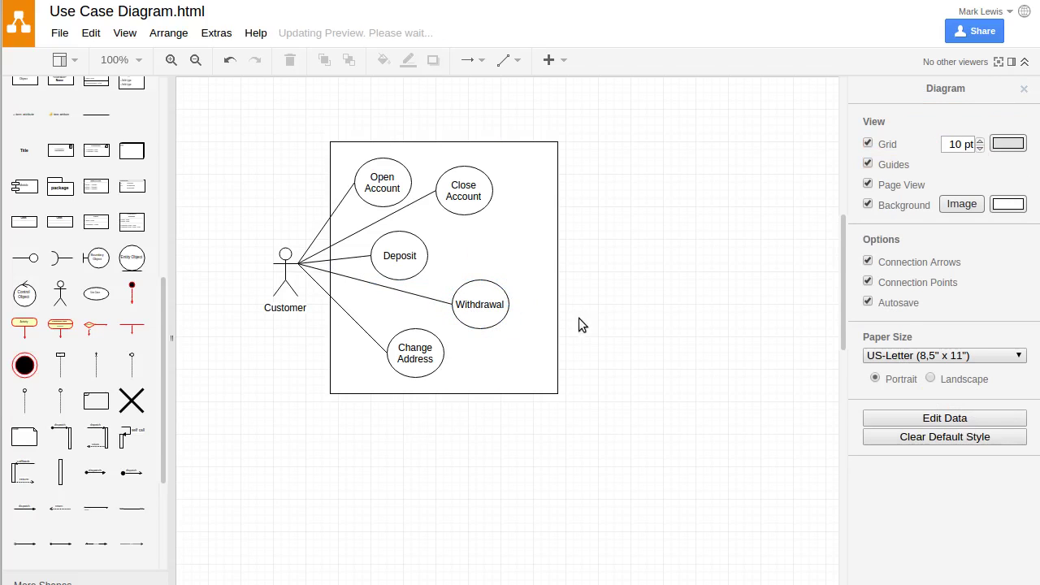